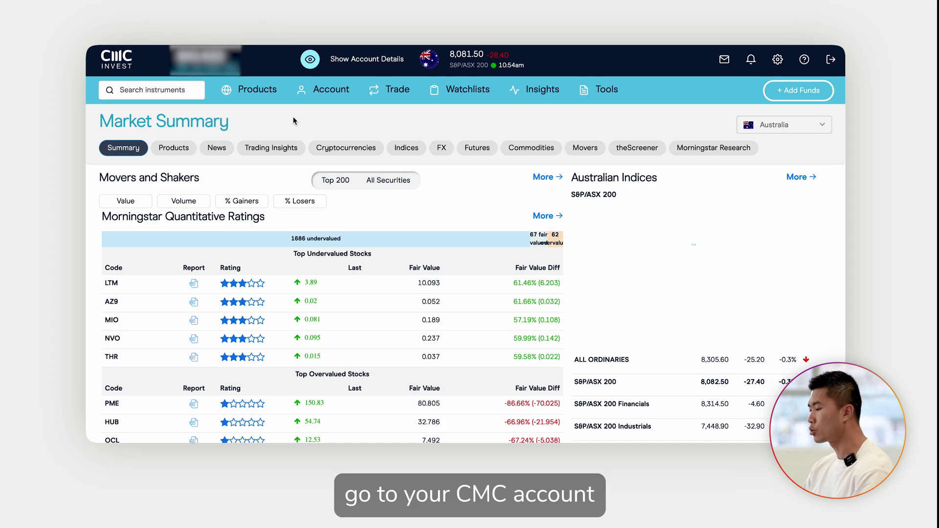
- Go to Account > Tax & Portfolio Reporting and register the trading account with Sharesight
left_click(326, 92)
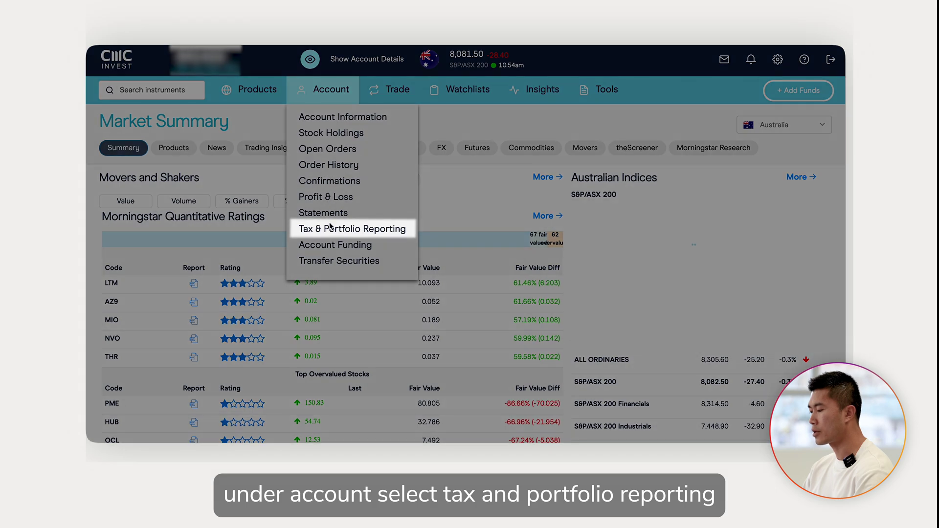
left_click(332, 229)
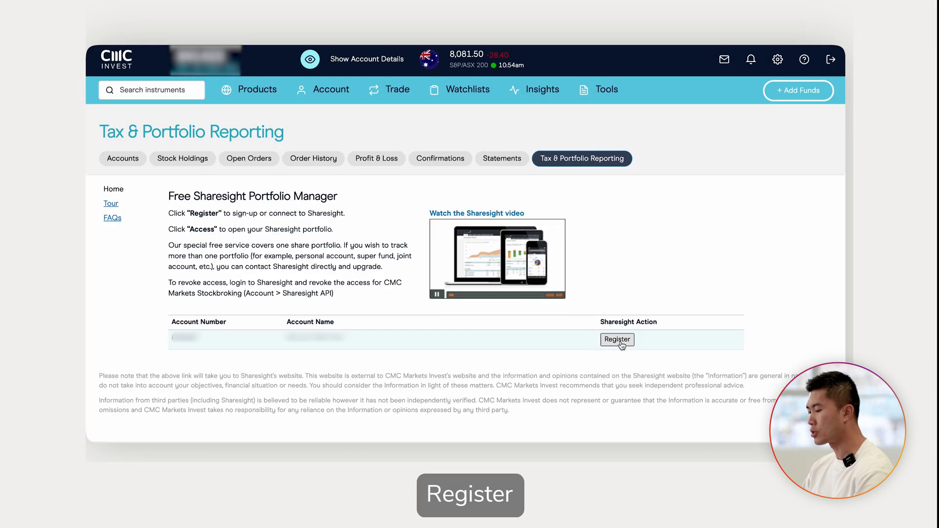
left_click(619, 341)
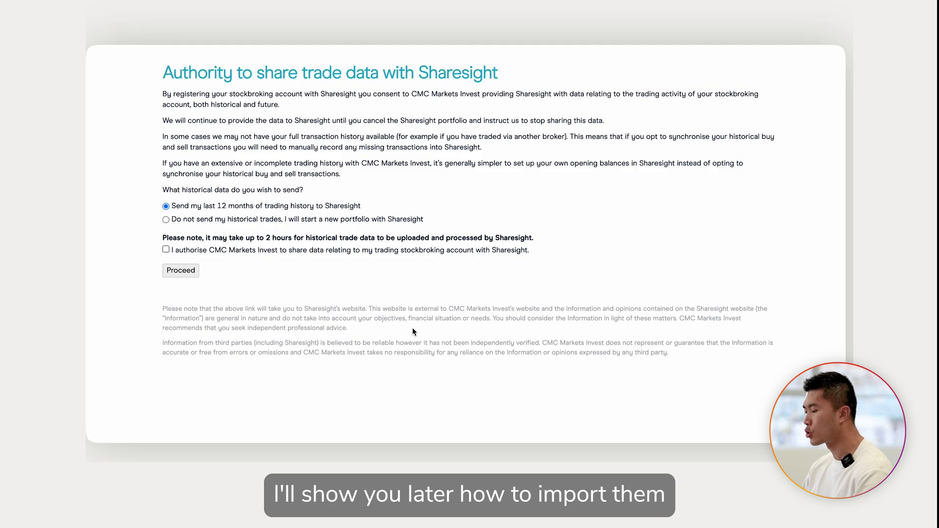
- Authorise sharing 12 months of trade data and grant CMC access to the Sharesight account
left_click(166, 250)
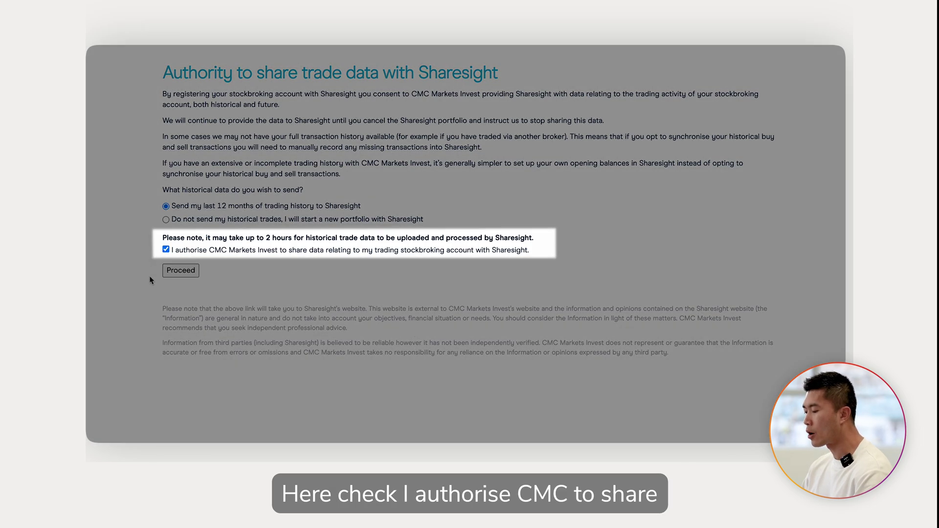
left_click(181, 271)
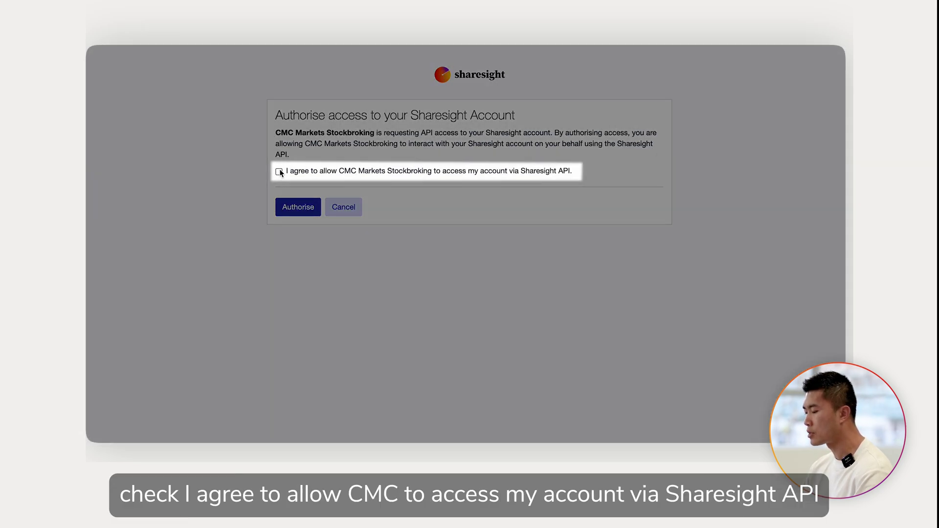
left_click(279, 172)
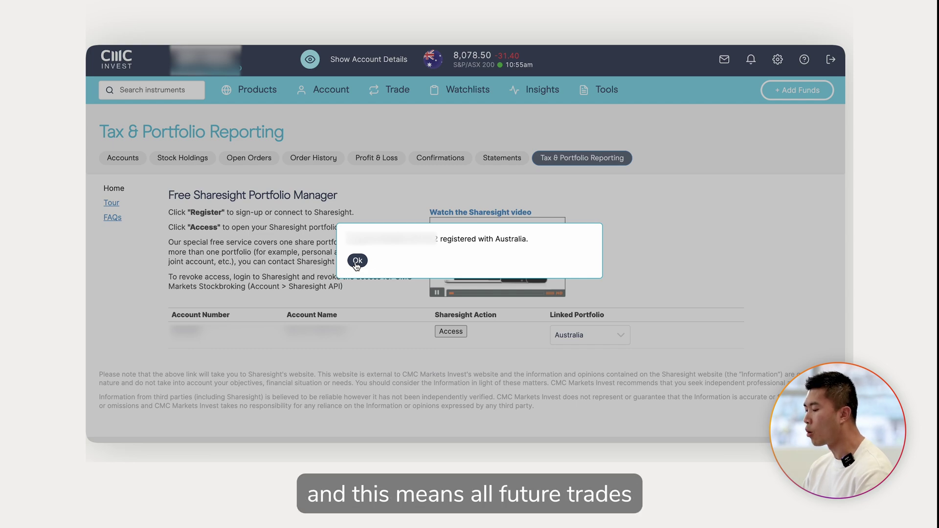
- Dismiss the registration notice, keep Australia as the linked portfolio, and access Sharesight
left_click(357, 262)
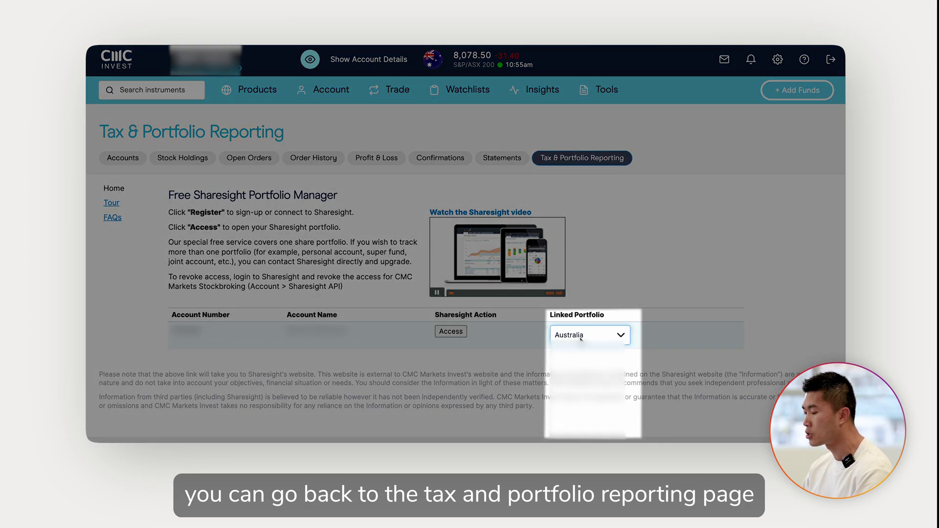
left_click(587, 336)
left_click(685, 319)
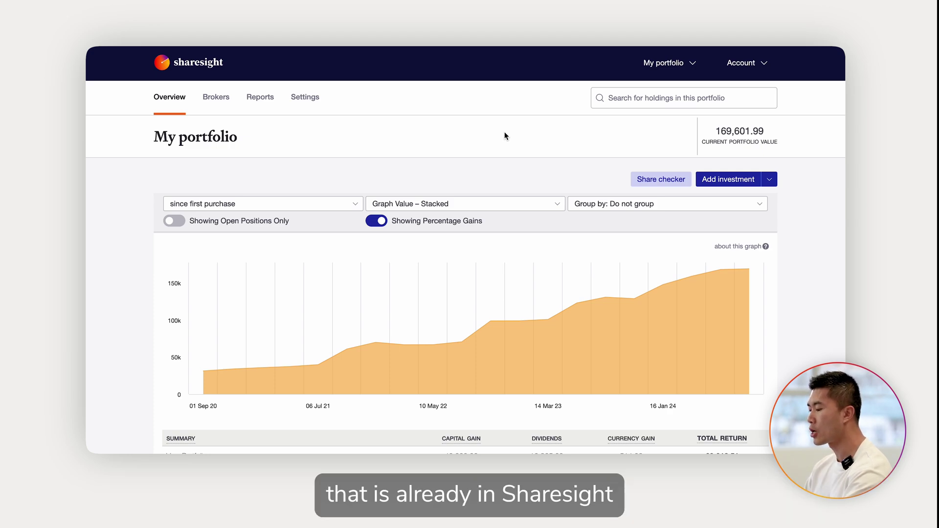
- Run the All trades report since first purchase, ungrouped and sorted by date
left_click(257, 95)
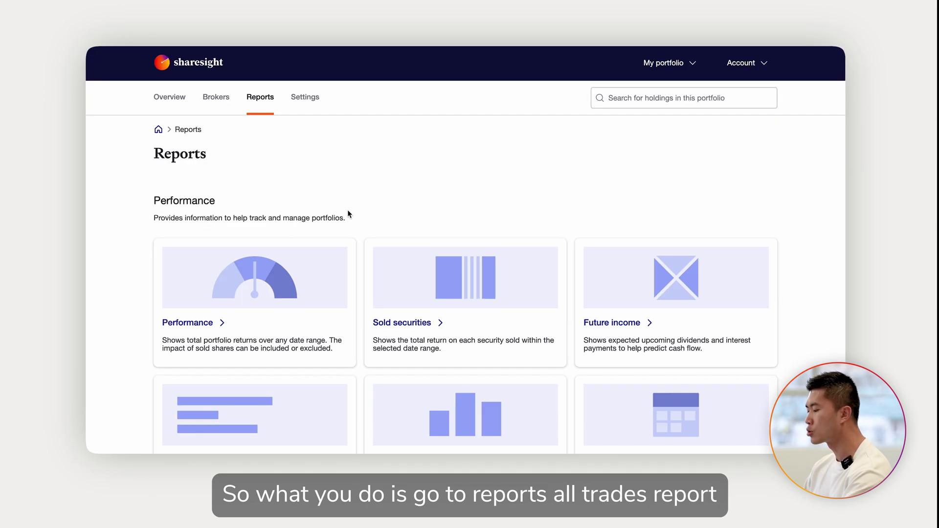
scroll(358, 215, "down", 10)
left_click(248, 317)
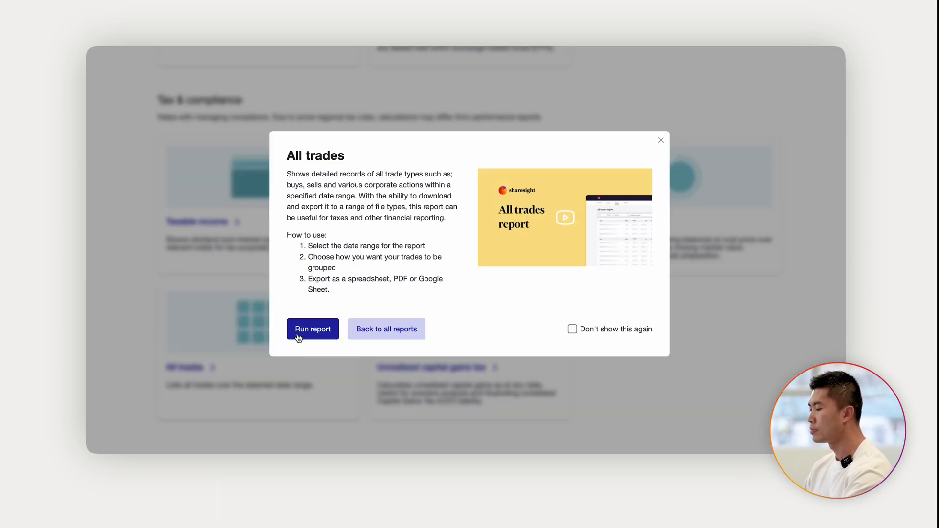
left_click(310, 331)
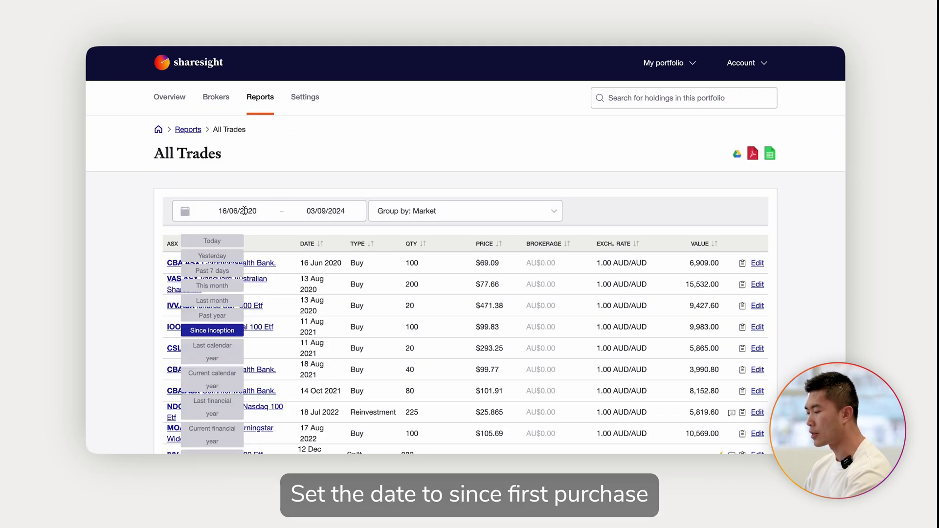
left_click(224, 331)
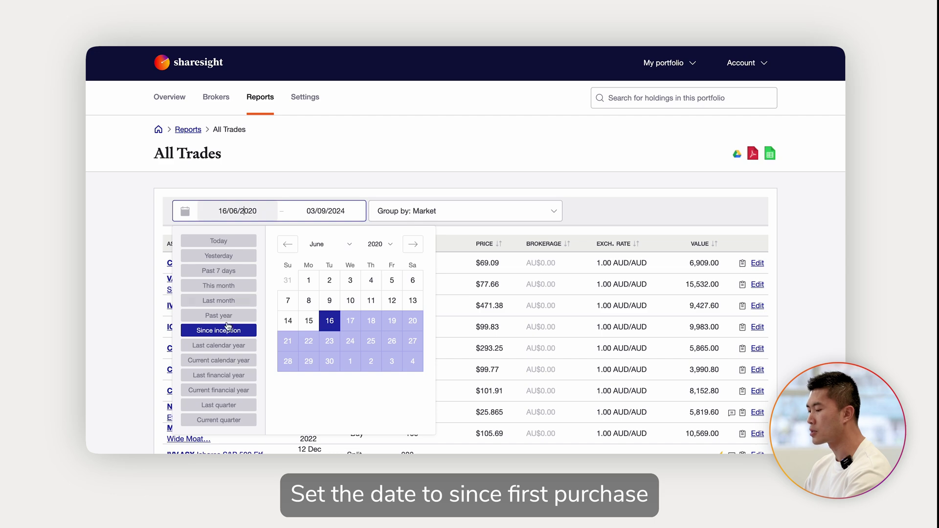
left_click(402, 213)
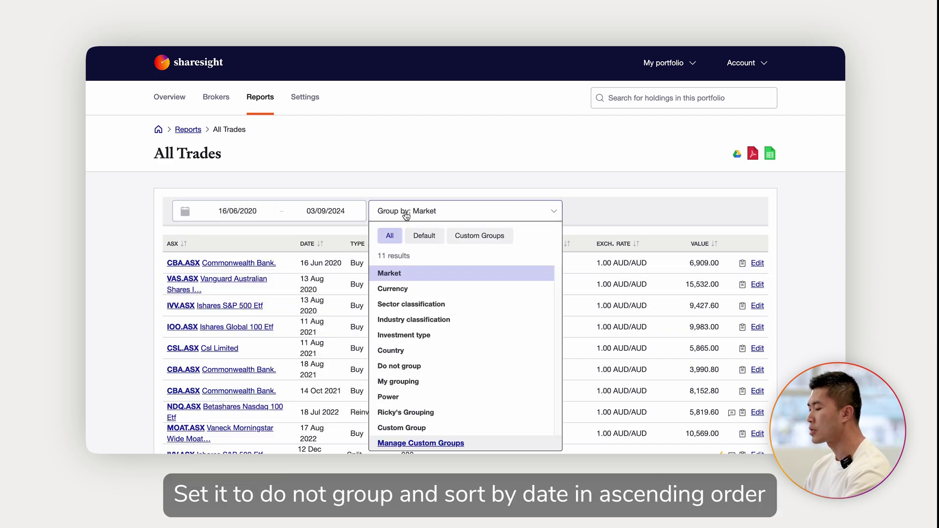
left_click(404, 367)
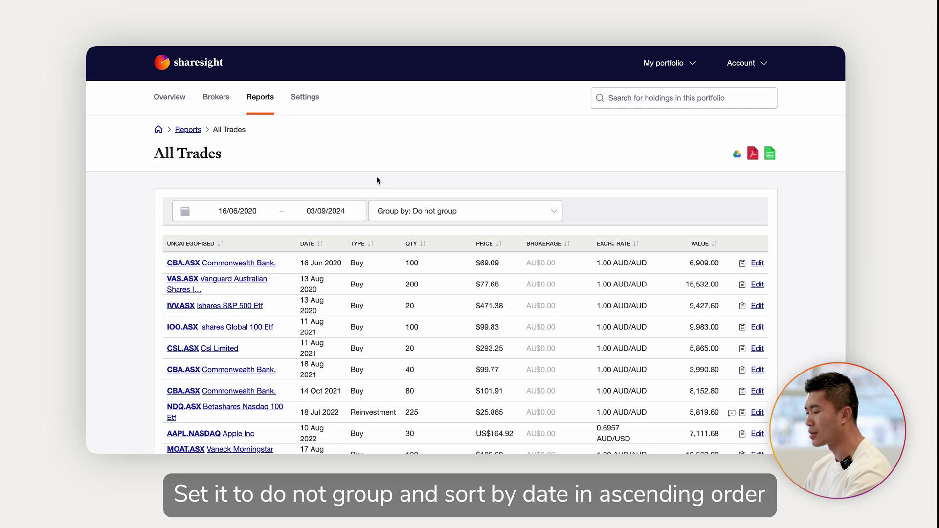
left_click(311, 245)
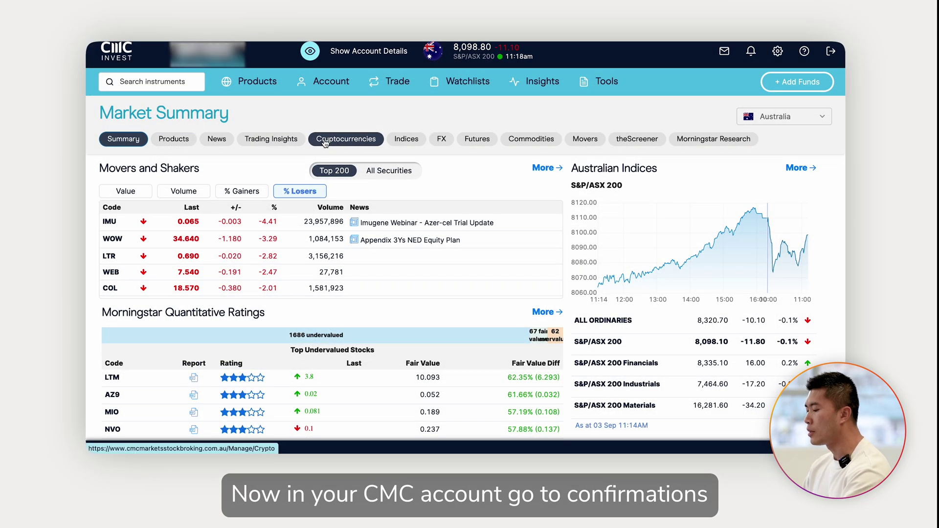
- Go to the trade confirmations and bring up the advanced search
mouse_move(328, 78)
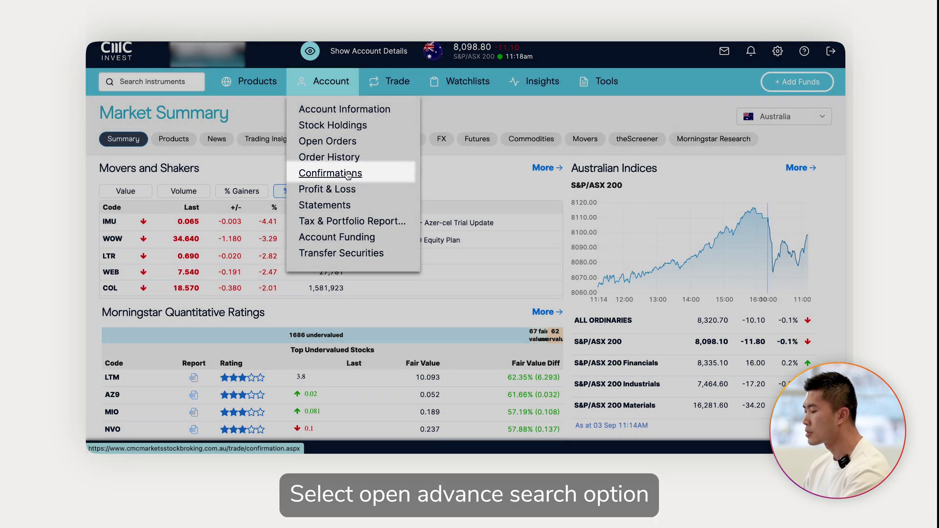
left_click(348, 175)
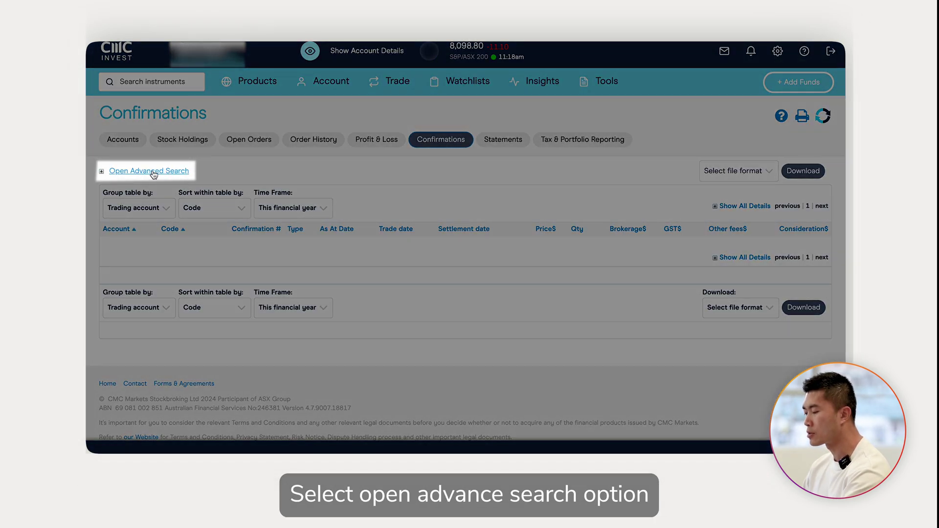
left_click(153, 174)
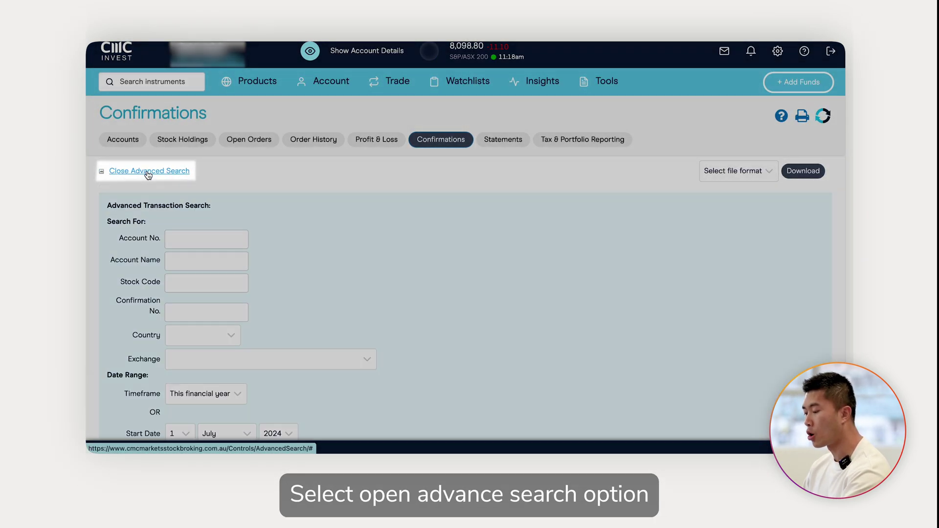
scroll(382, 228, "down", 3)
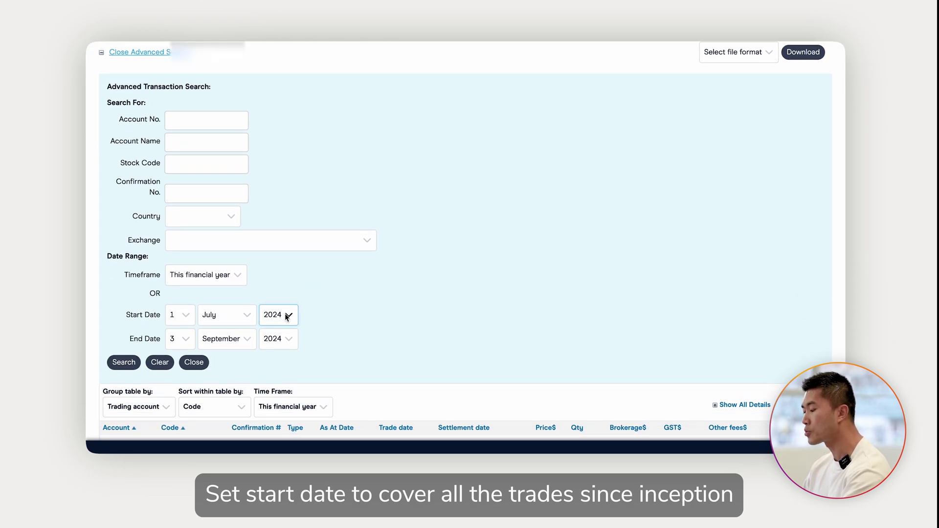
- Set the range from 1 July 1998 to 22 August 2023 with Excel (CSV) format
left_click(286, 316)
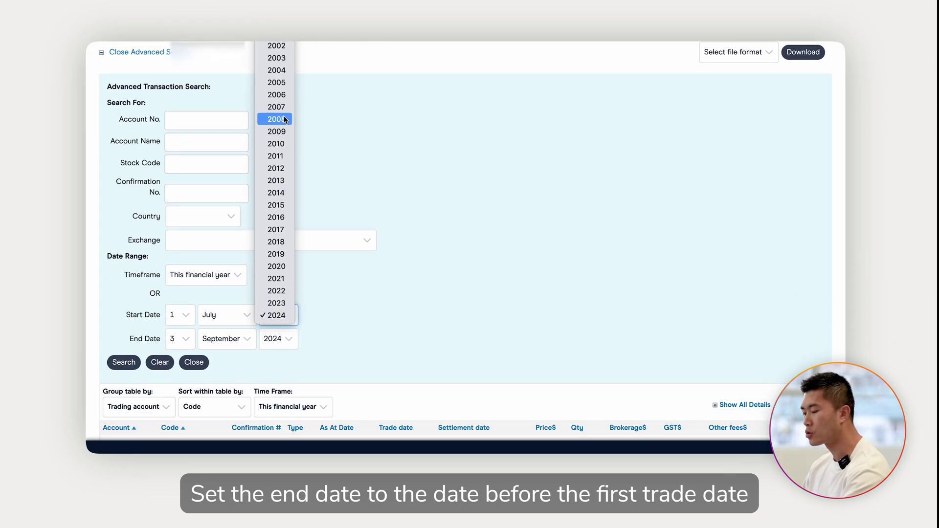
left_click(277, 44)
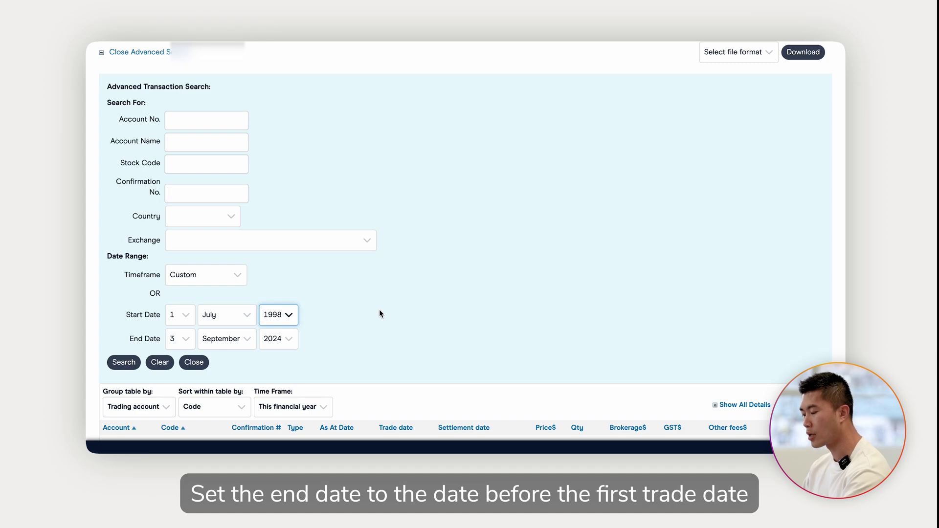
left_click(274, 344)
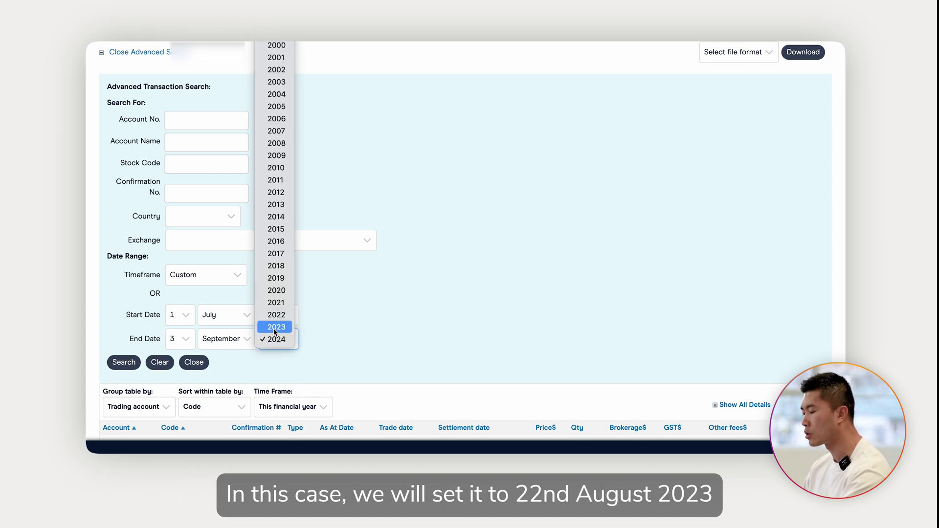
left_click(274, 328)
left_click(243, 340)
left_click(218, 325)
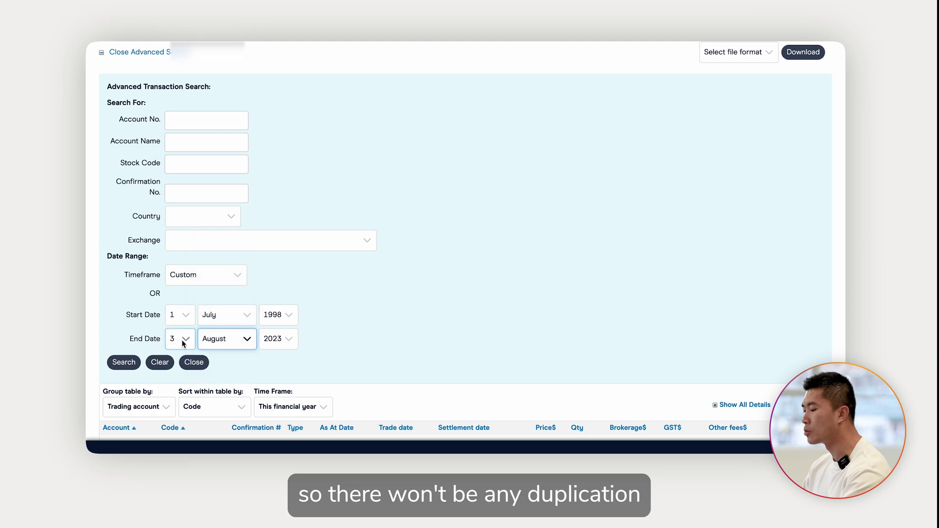
left_click(182, 343)
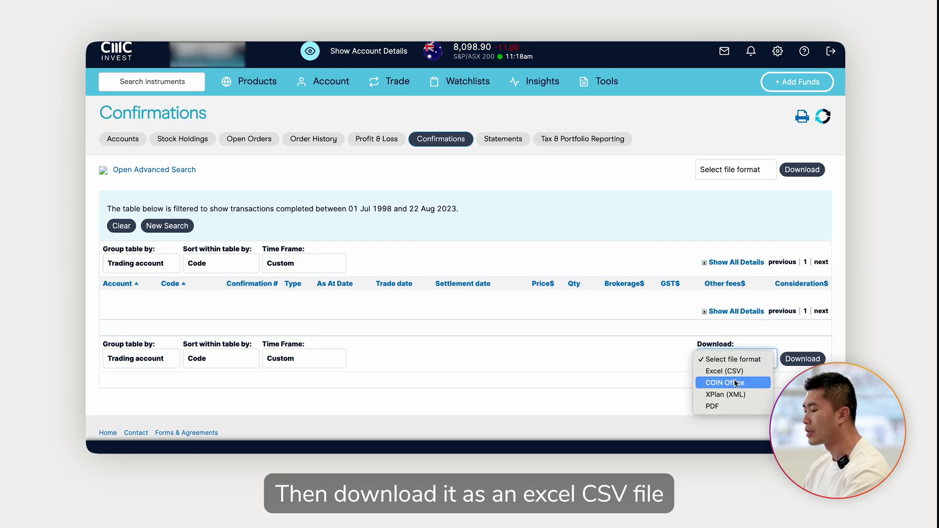
left_click(725, 371)
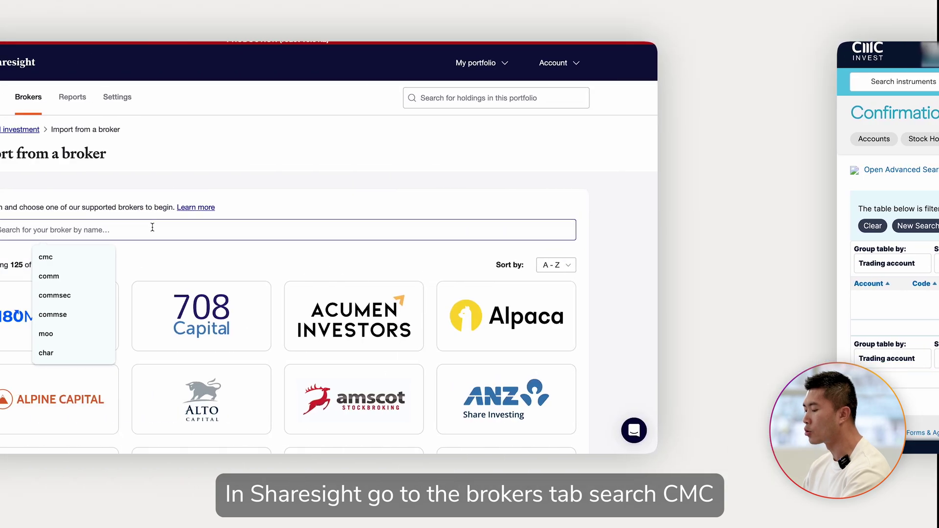
- Find the CMC Invest broker import and upload Confirmation 134.csv of historical trades
type("cmc")
left_click(374, 325)
scroll(258, 257, "down", 7)
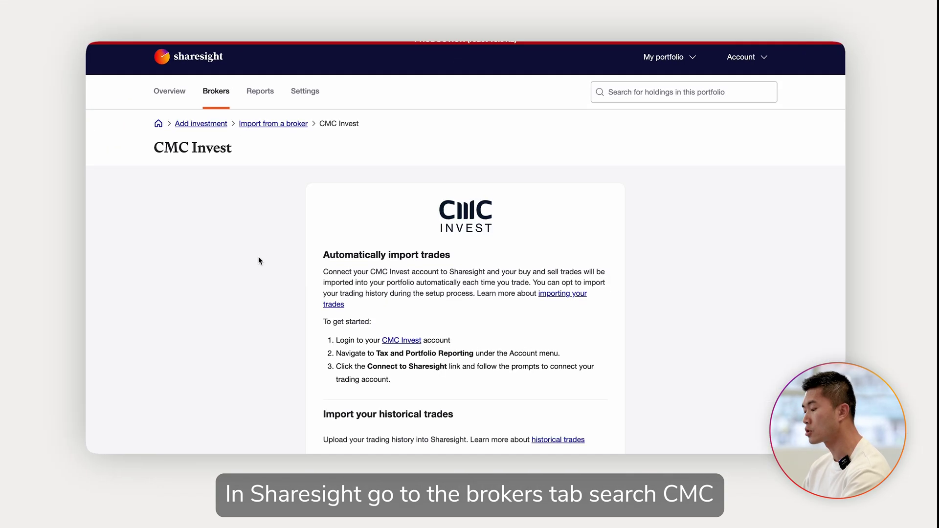
left_click(422, 266)
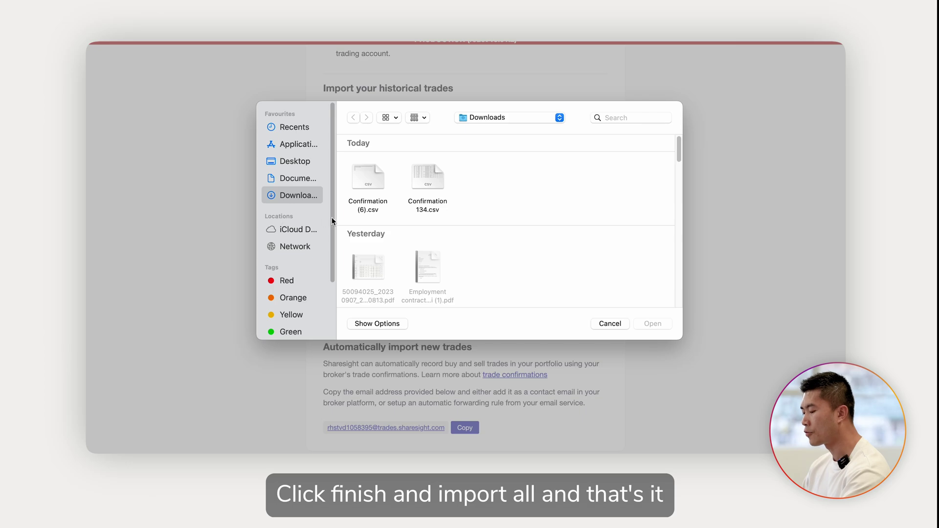
double_click(426, 177)
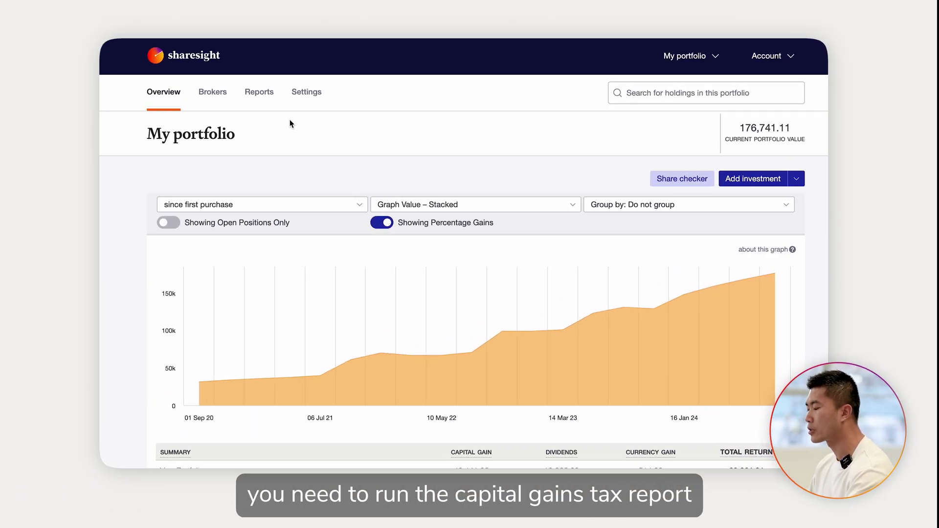
- Open the portfolio's Reports page down to the Tax & compliance section
left_click(260, 107)
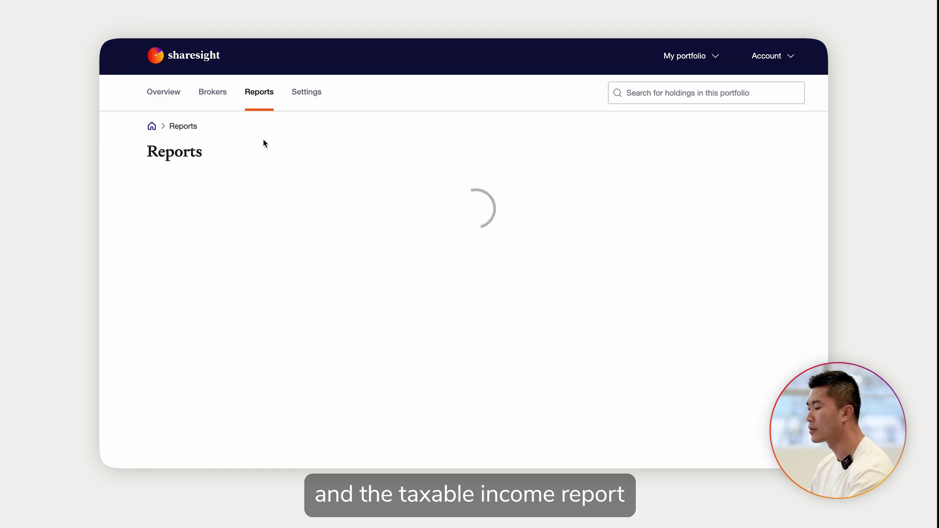
scroll(273, 176, "down", 10)
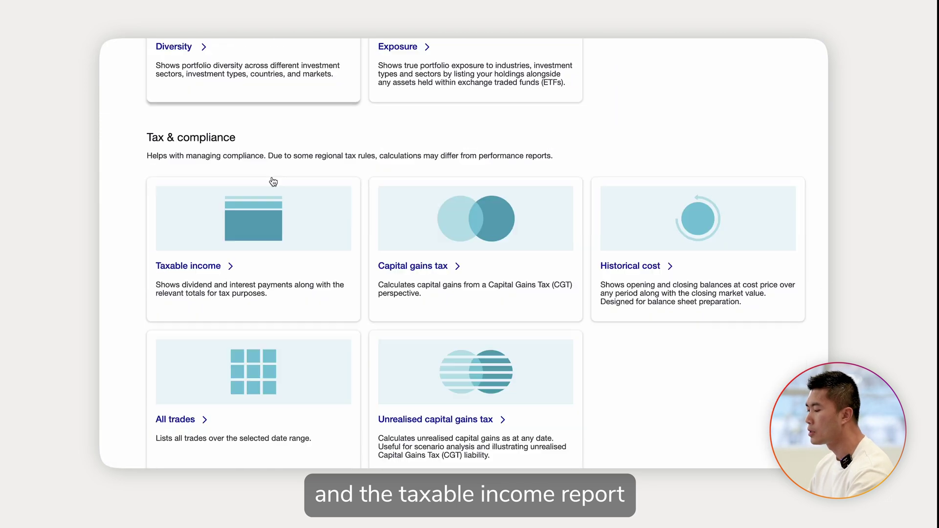
scroll(273, 182, "down", 1)
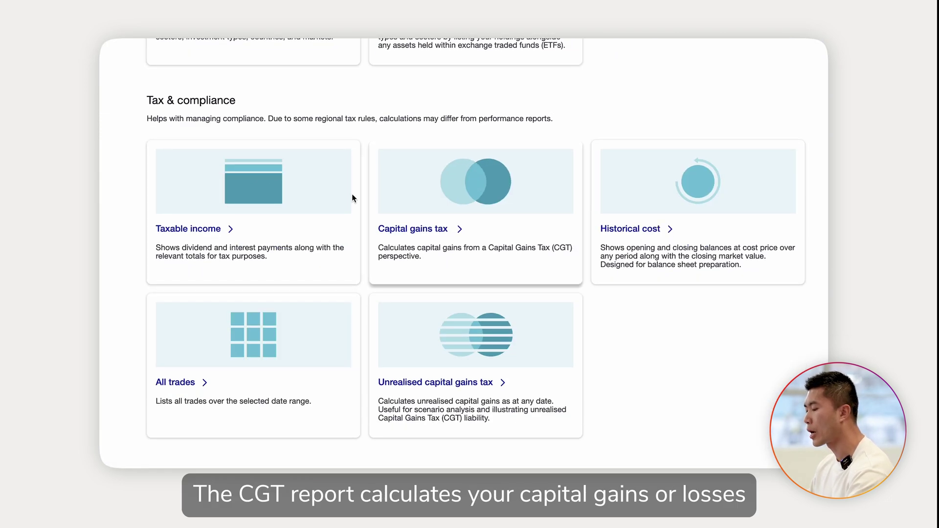